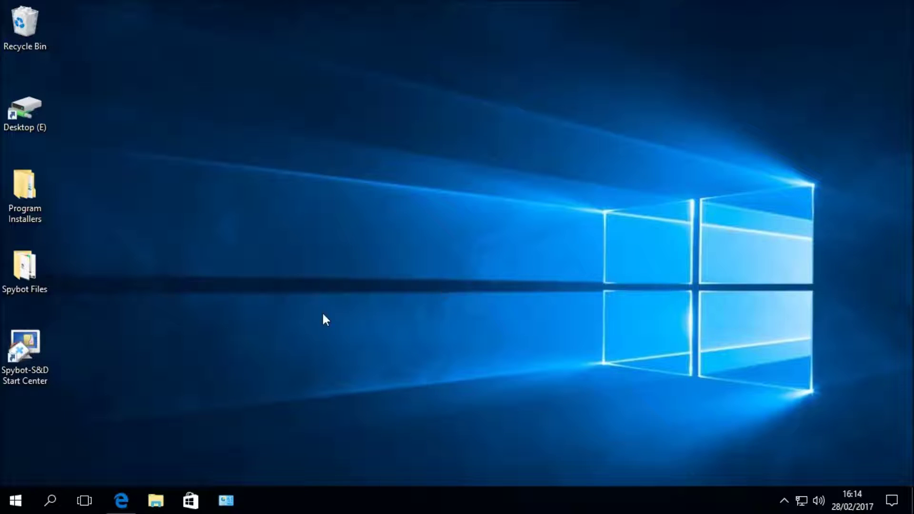
- Launch Spybot-S&D Start Center as administrator and show its Licence/Feature Overview
click(37, 351)
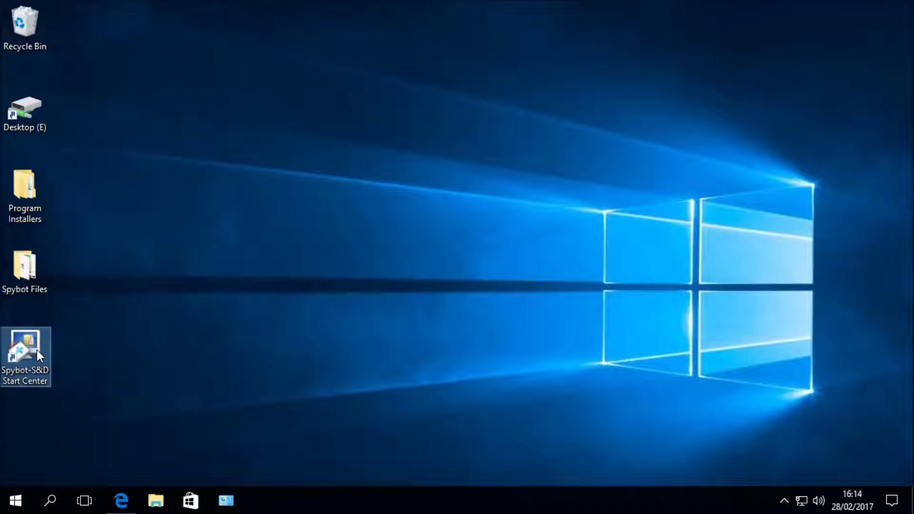
right_click(36, 349)
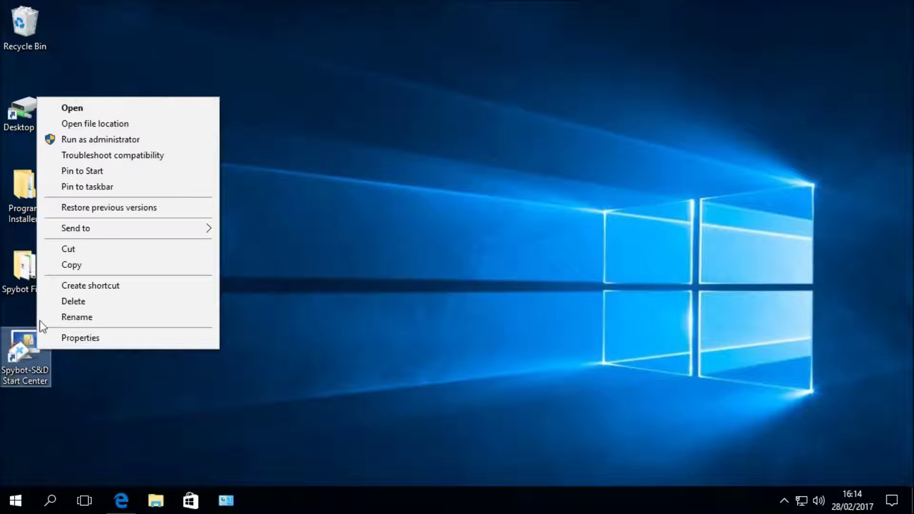
click(90, 140)
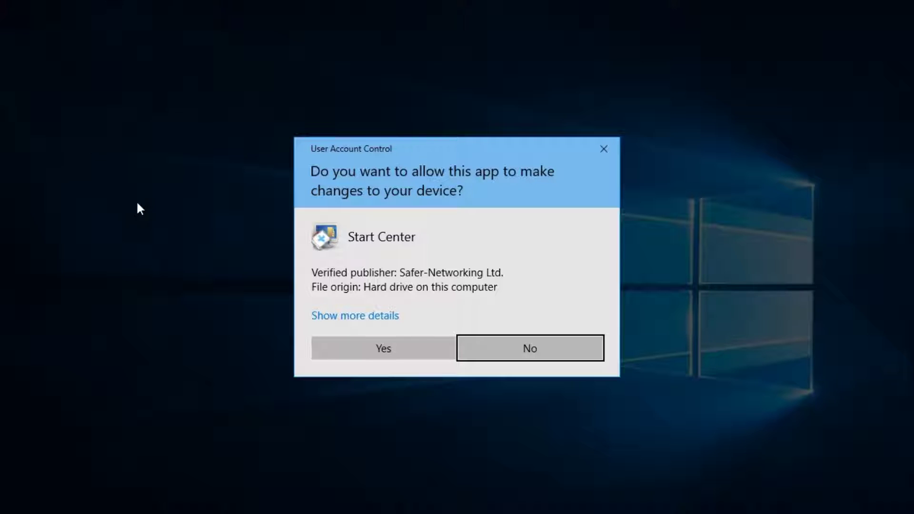
click(355, 344)
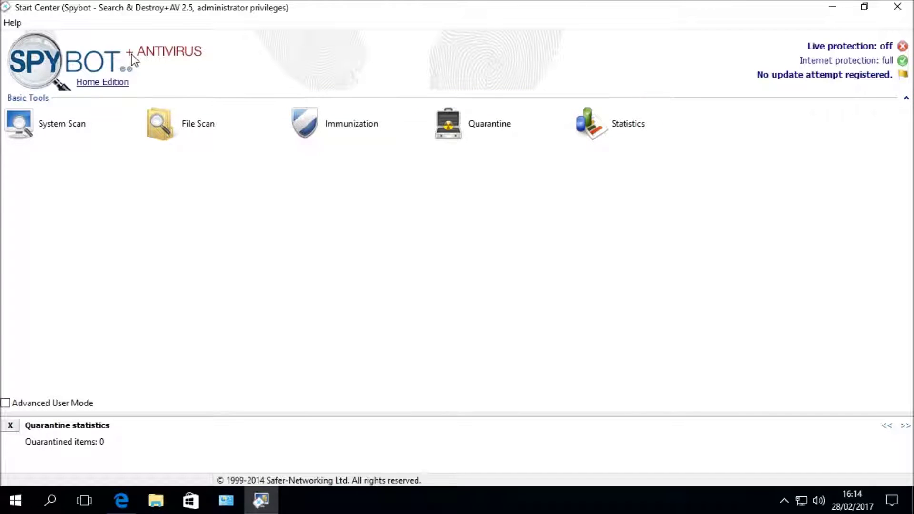
click(99, 83)
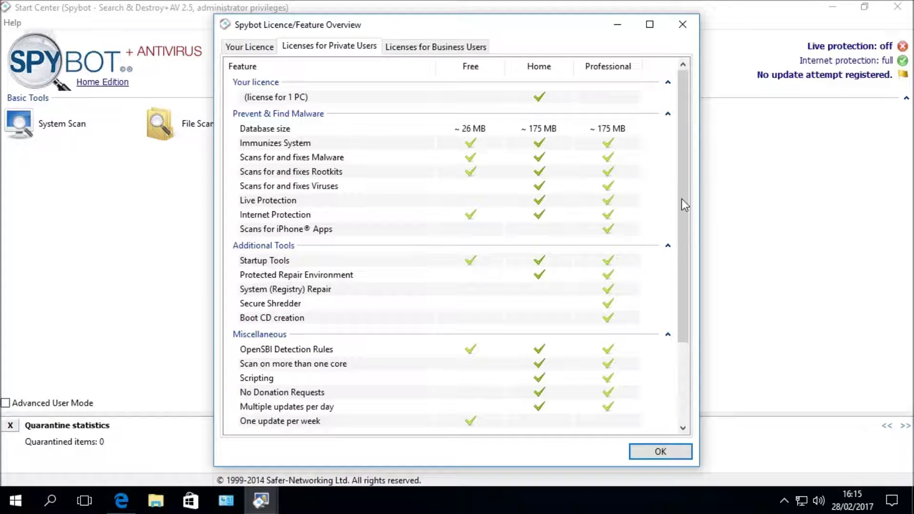
scroll(681, 307, down, 3)
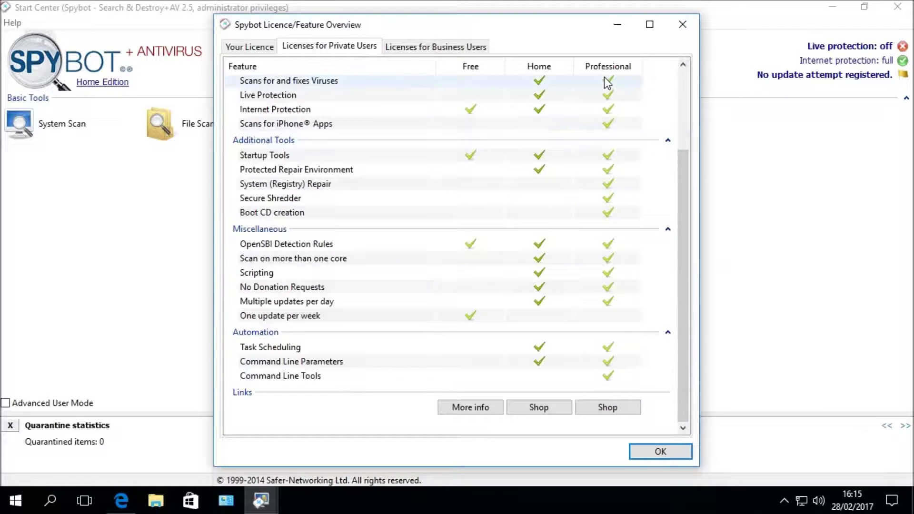
click(257, 50)
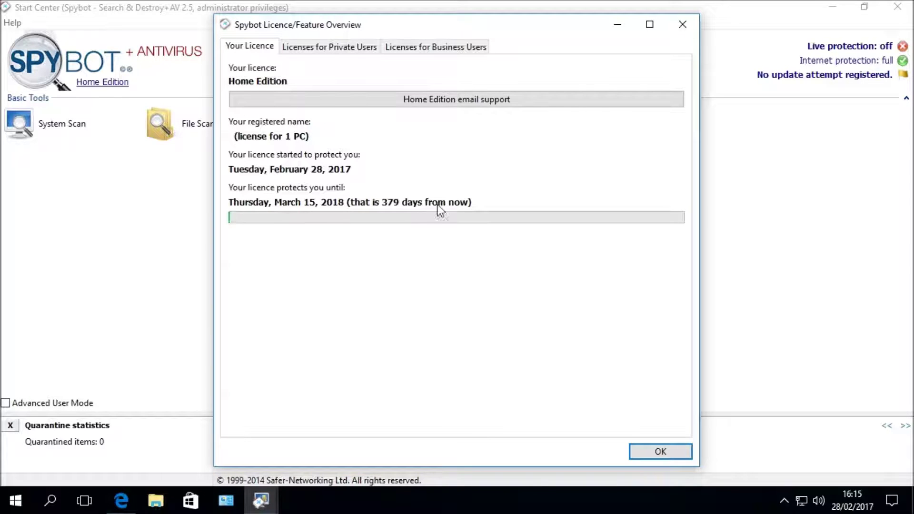
click(643, 451)
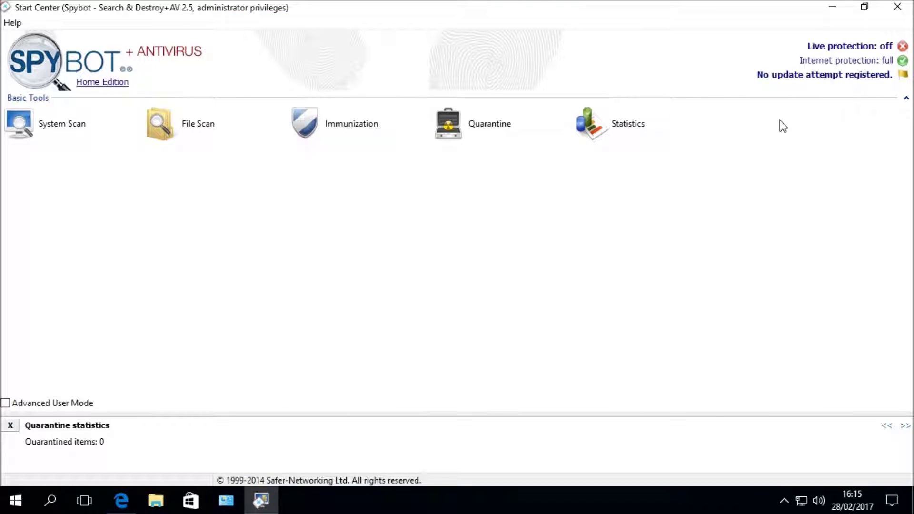
- Minimise Start Center and open the 'Download details for Spybot 2 Professional Edition' email in Gmail
click(833, 9)
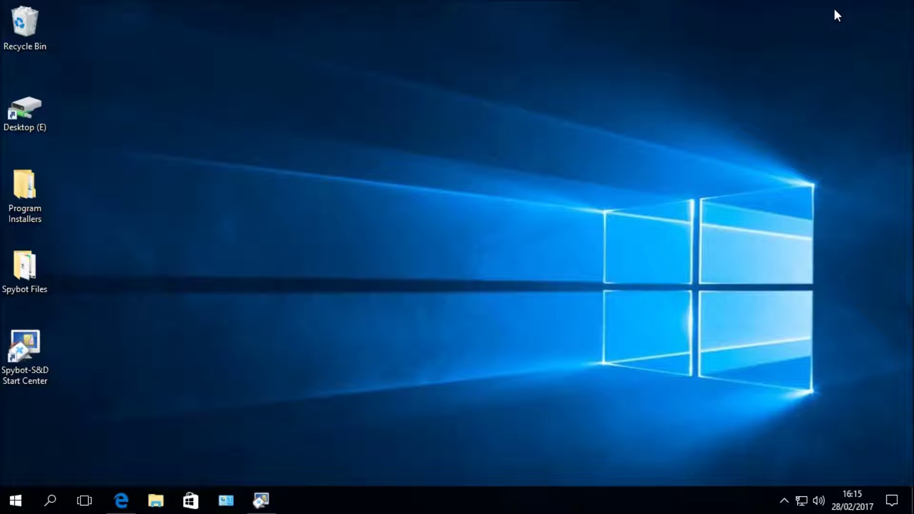
click(131, 497)
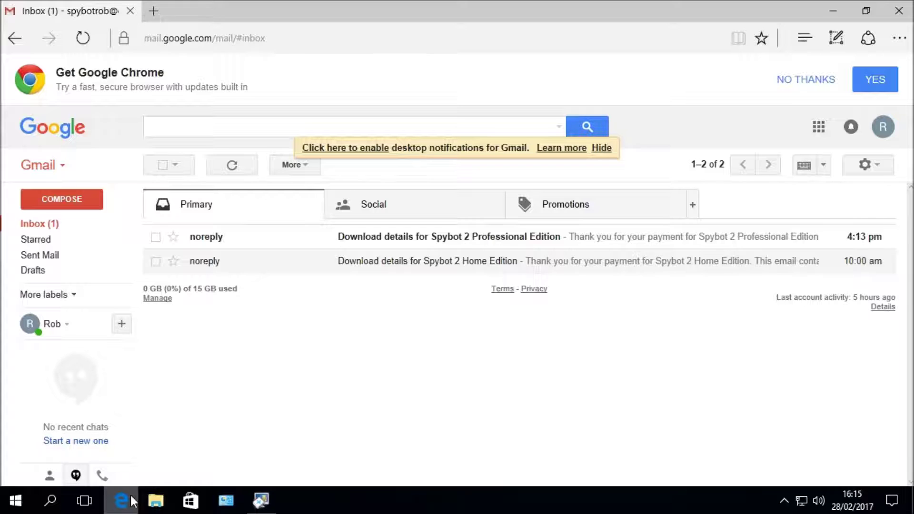
click(281, 243)
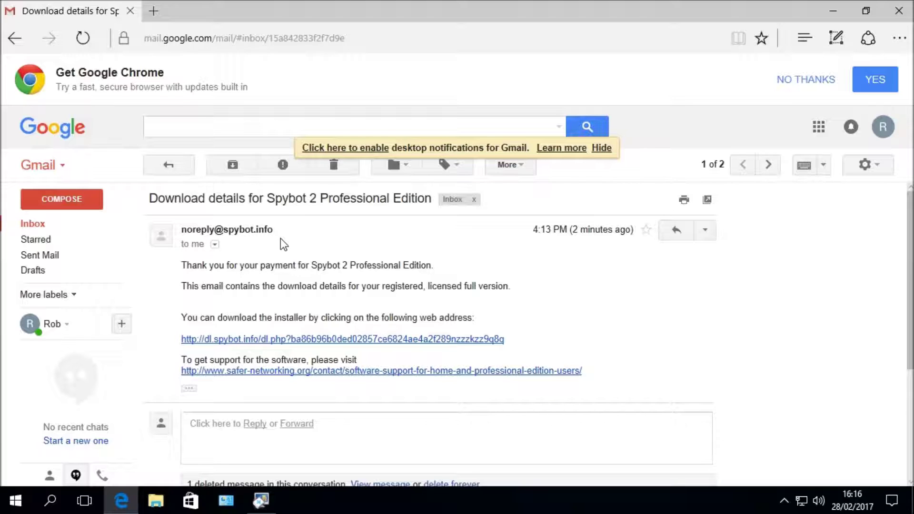
- Download spybot2-license.exe from the dl.spybot.info link and run it
click(255, 338)
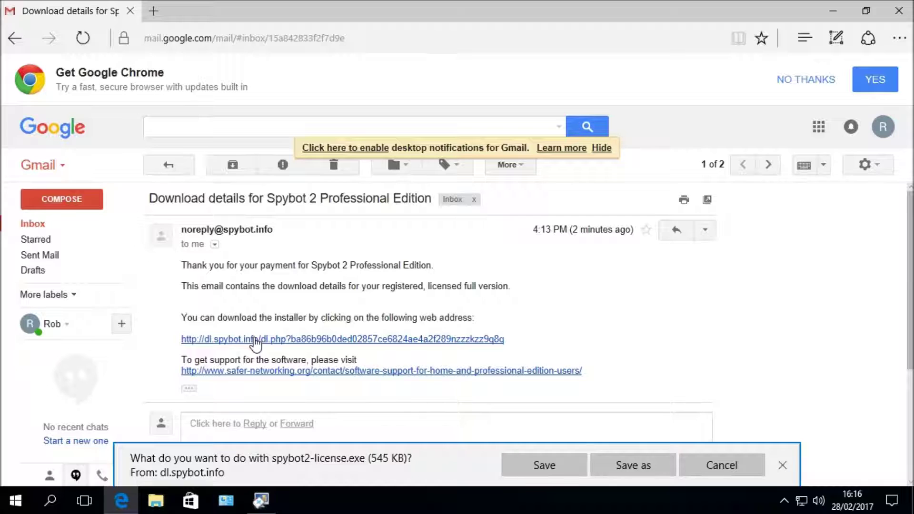
click(511, 471)
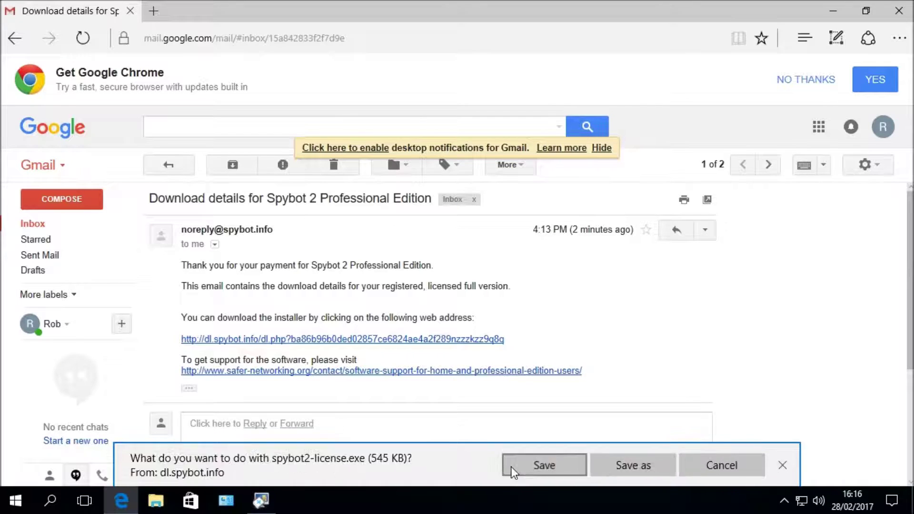
click(512, 472)
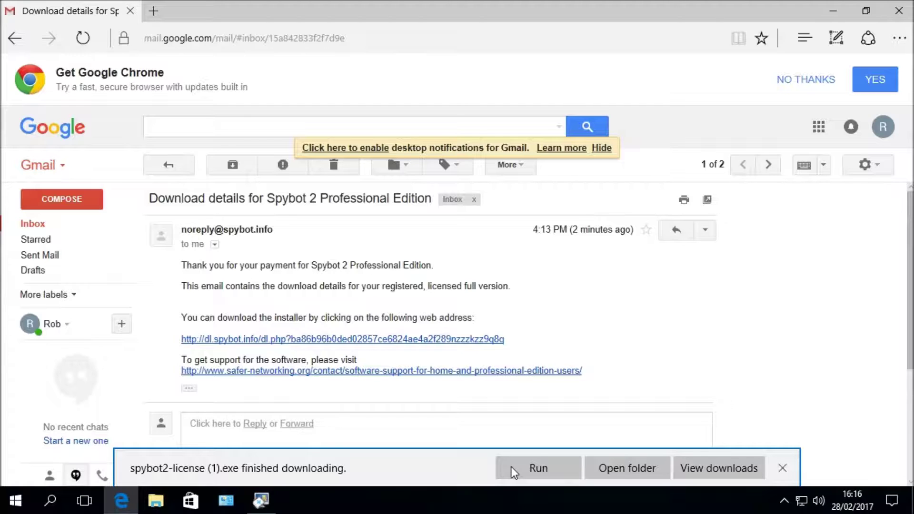
click(510, 466)
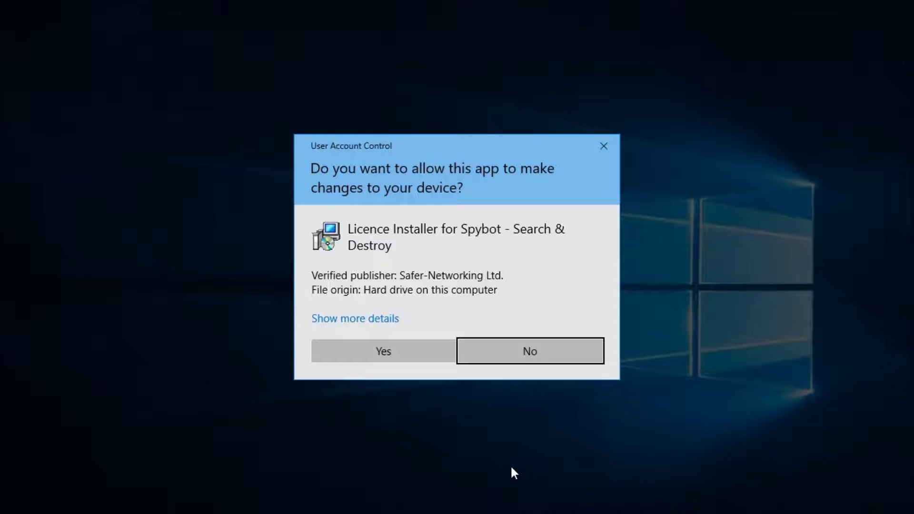
- Allow the licence installer to run and choose English as the setup language
click(348, 358)
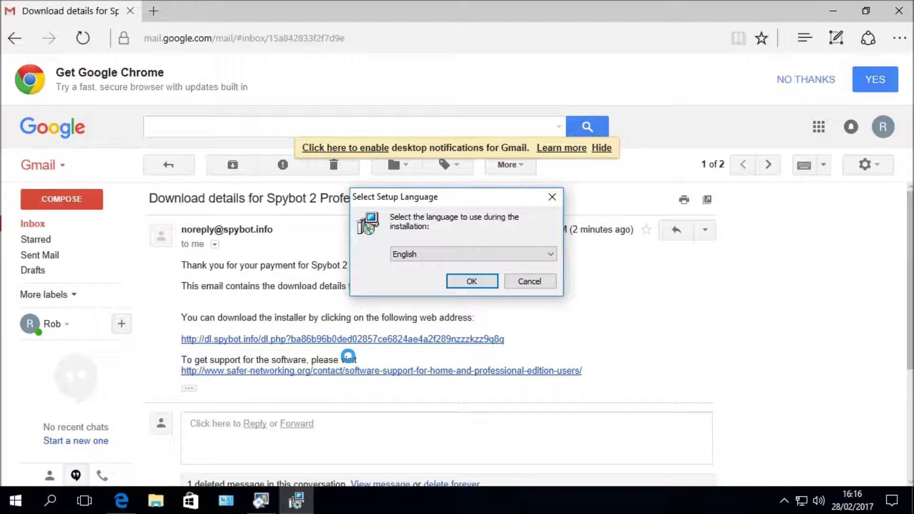
click(833, 10)
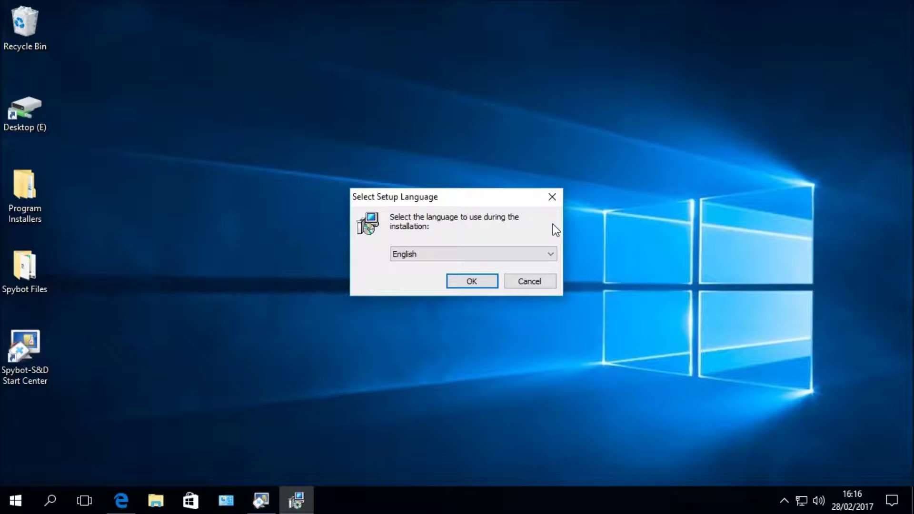
click(555, 253)
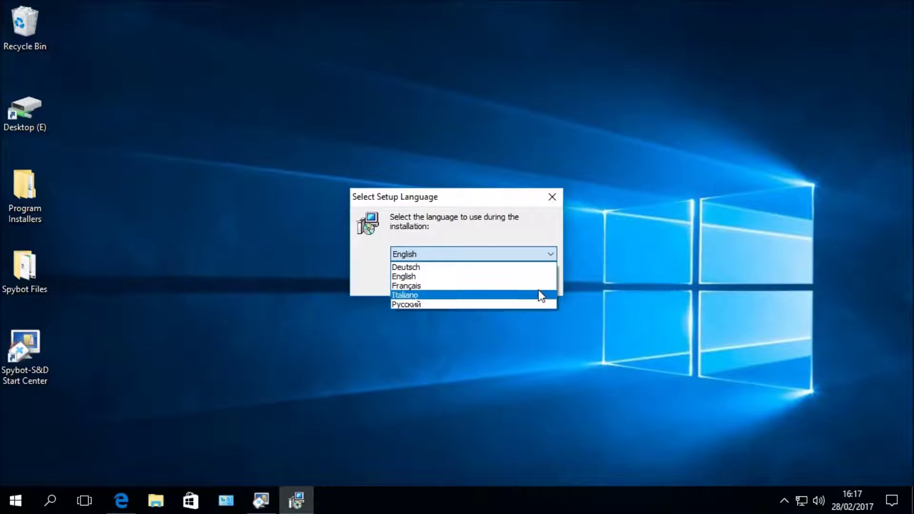
click(535, 276)
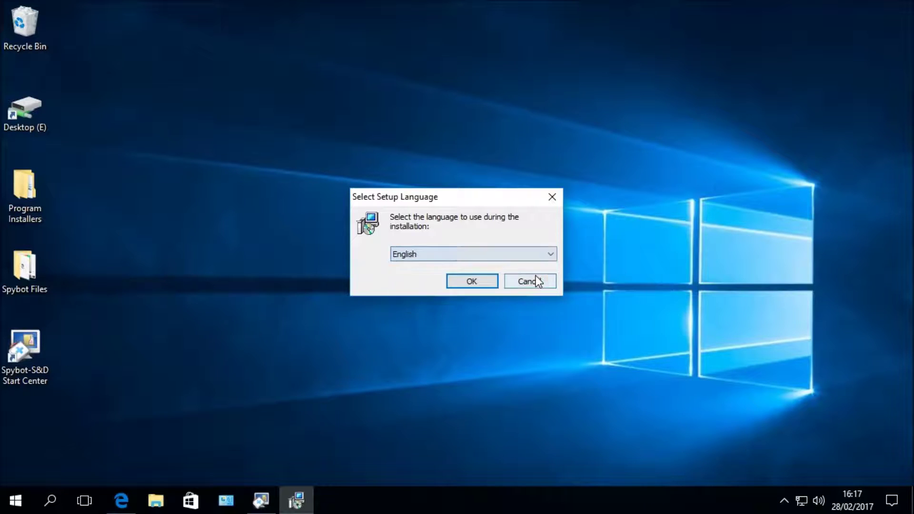
click(471, 281)
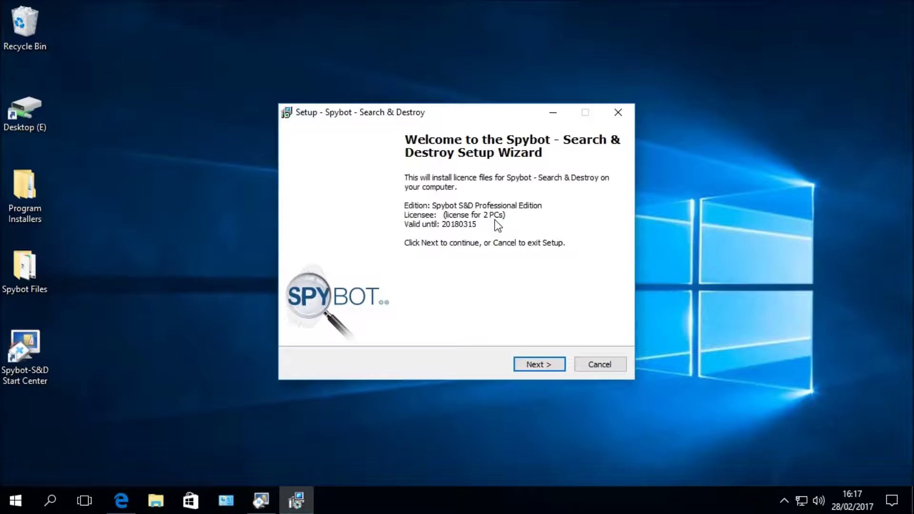
- Continue past the Welcome page and keep the default destination folder
click(539, 364)
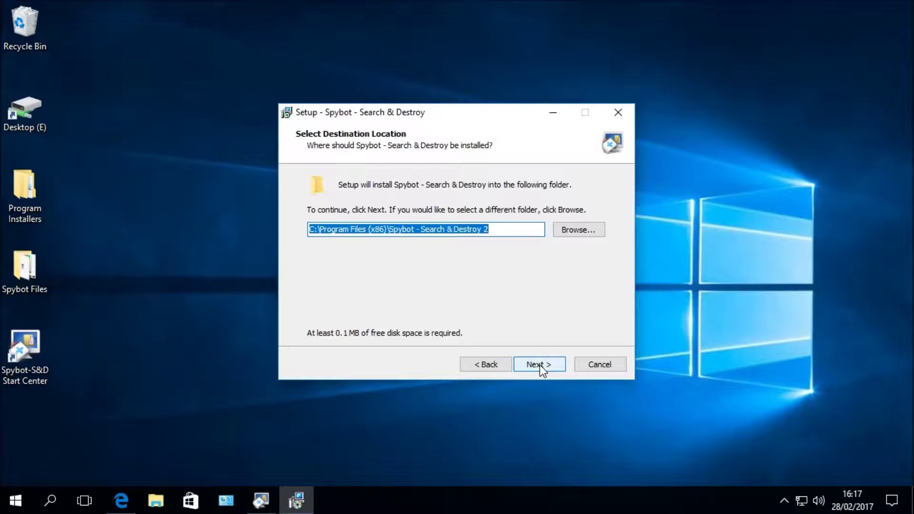
click(540, 365)
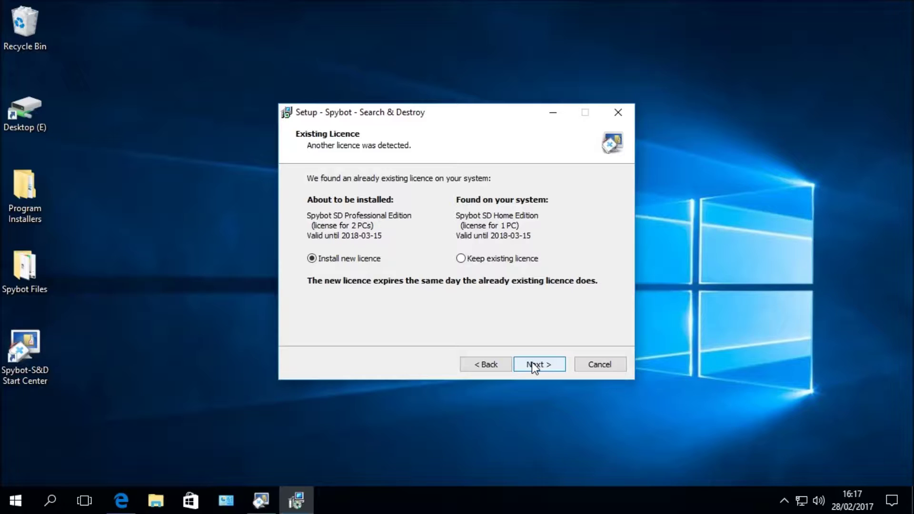
- Install the new Professional licence over the Home Edition one and finish the wizard
click(532, 366)
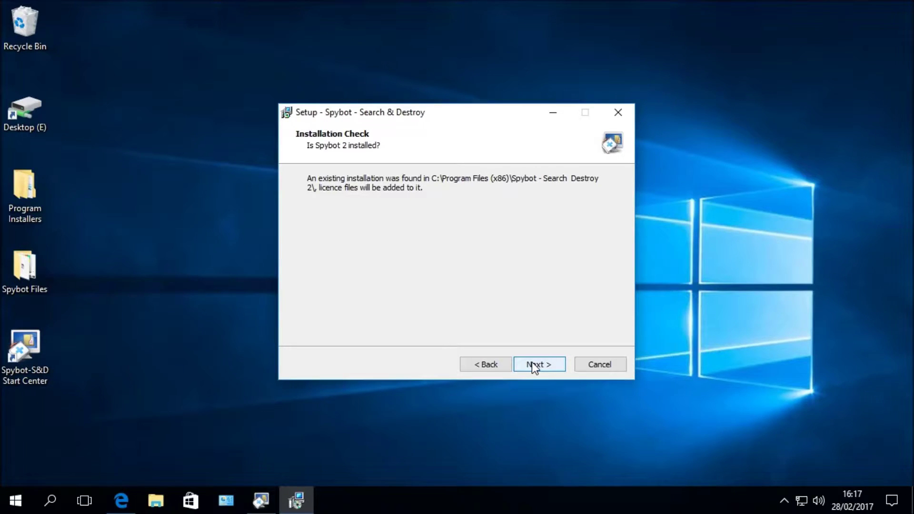
click(532, 362)
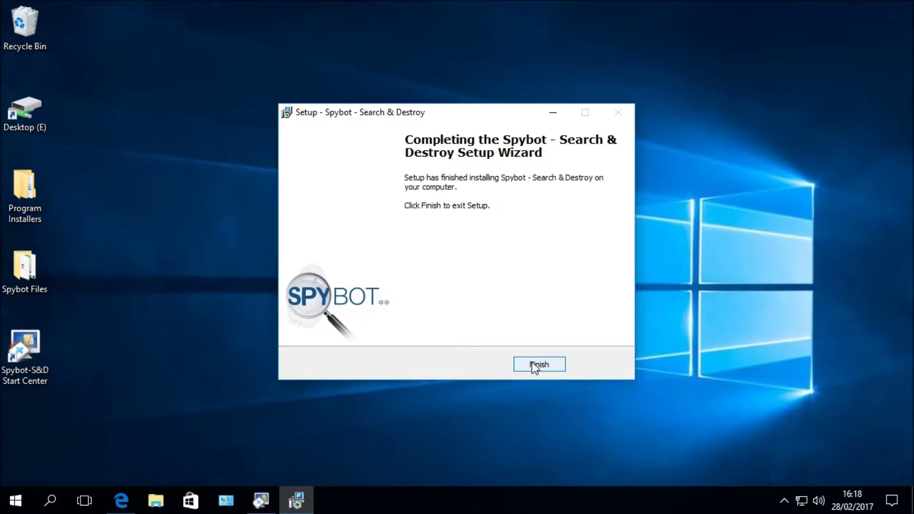
click(534, 365)
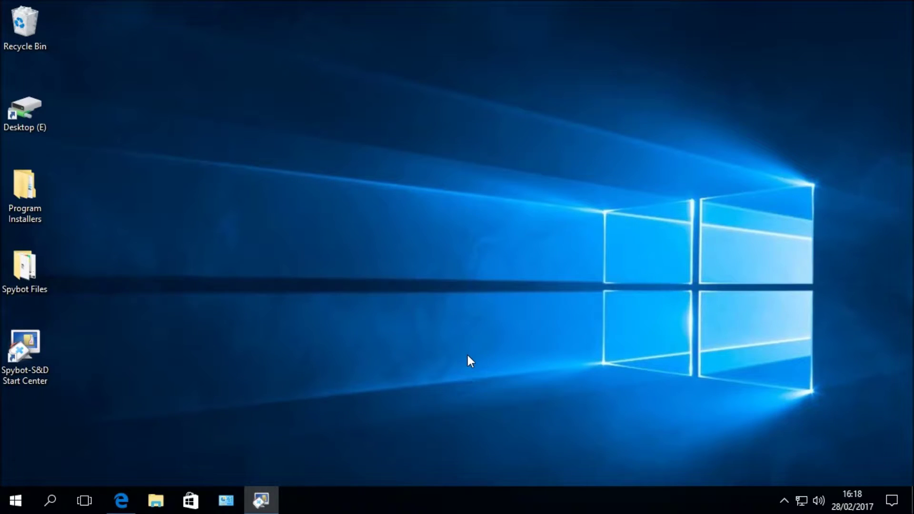
- Close the running Spybot window and relaunch Start Center with Run as administrator
right_click(266, 501)
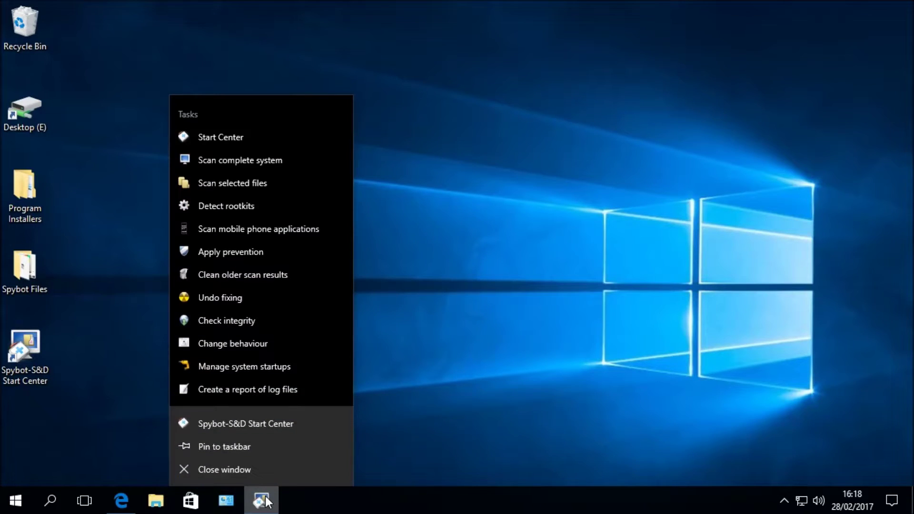
click(252, 467)
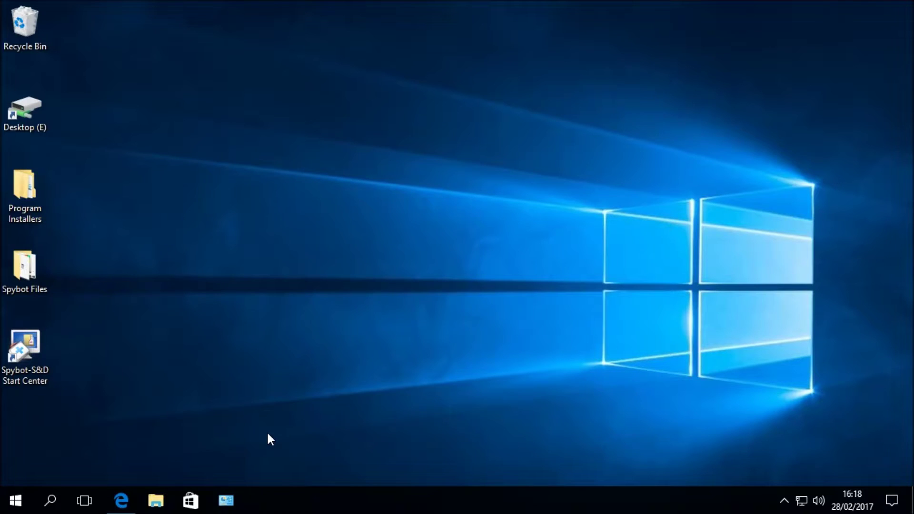
click(33, 338)
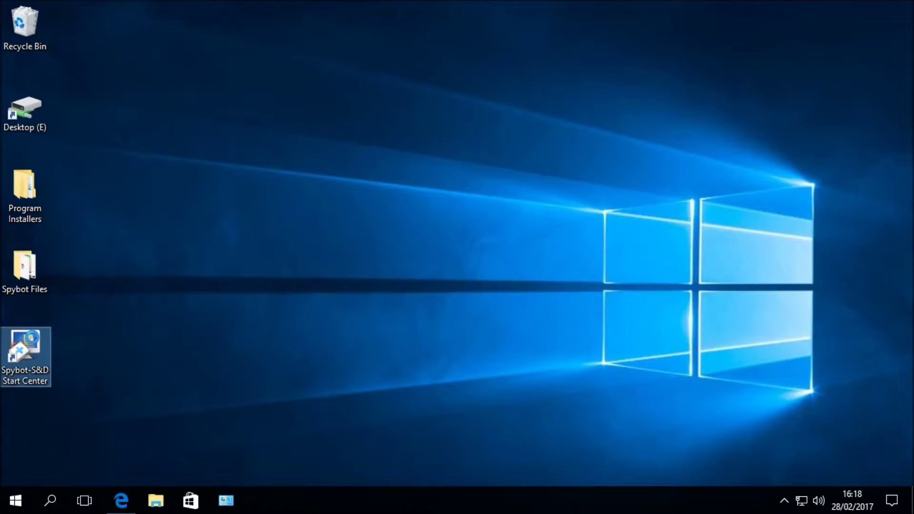
right_click(32, 338)
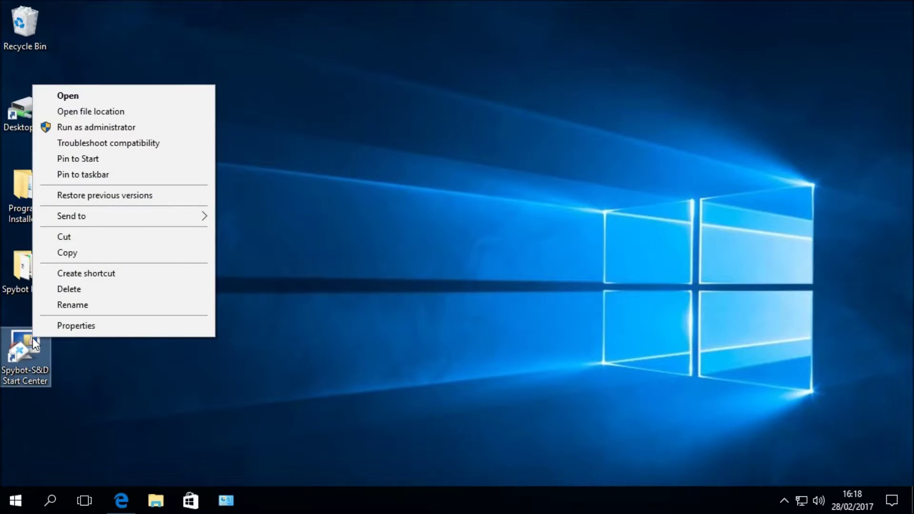
click(106, 134)
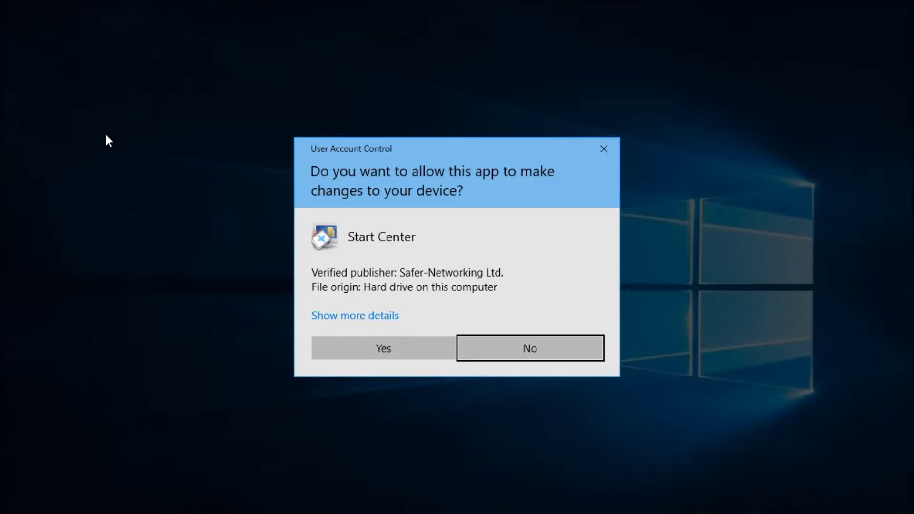
- Approve the UAC prompt, maximise Start Center and show the Professional Edition licence overview
click(339, 351)
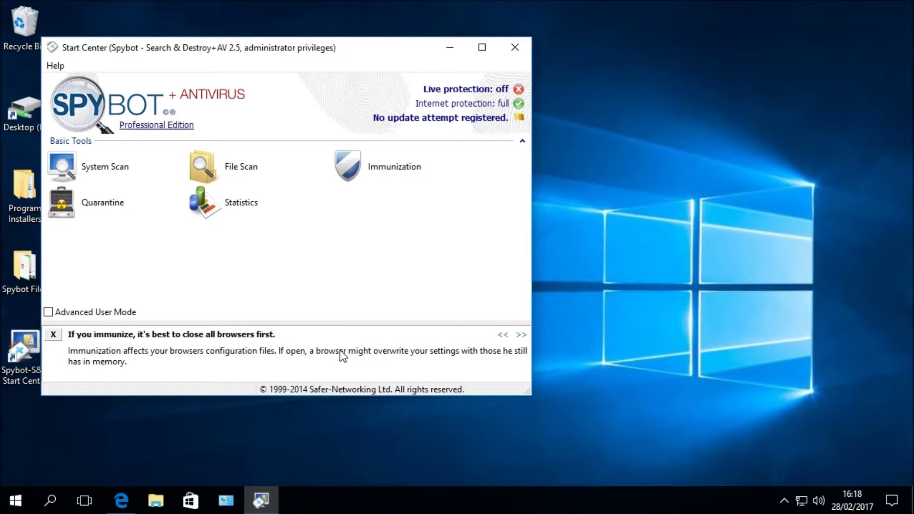
click(480, 51)
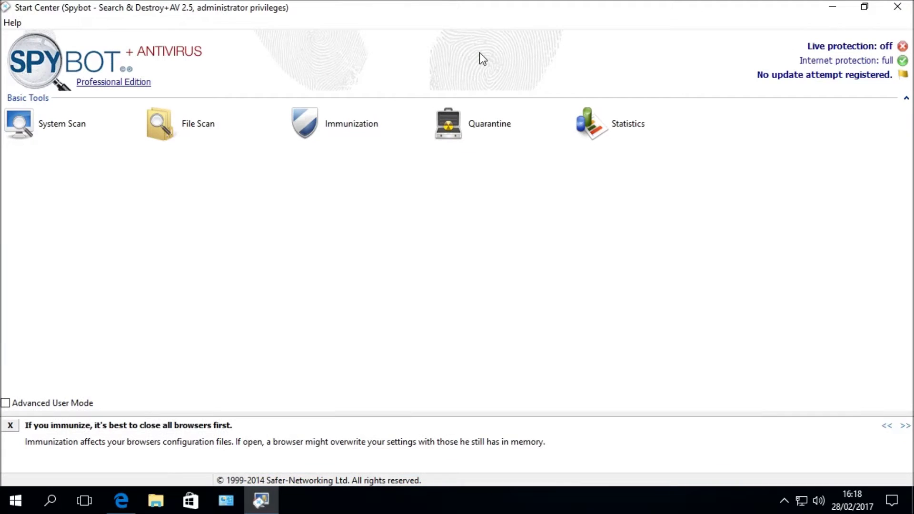
click(113, 85)
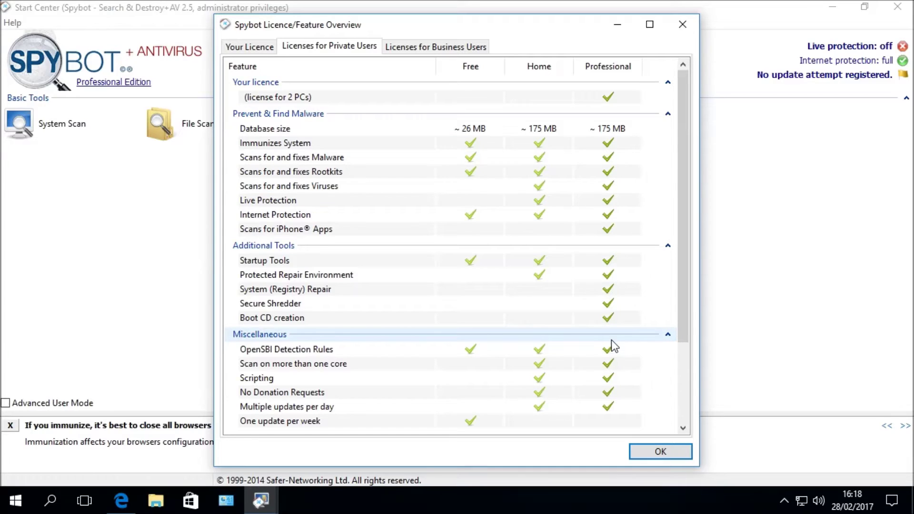
- Check Your Licence shows Professional Edition for 2 PCs until March 15, 2018, then close it
scroll(611, 341, down, 3)
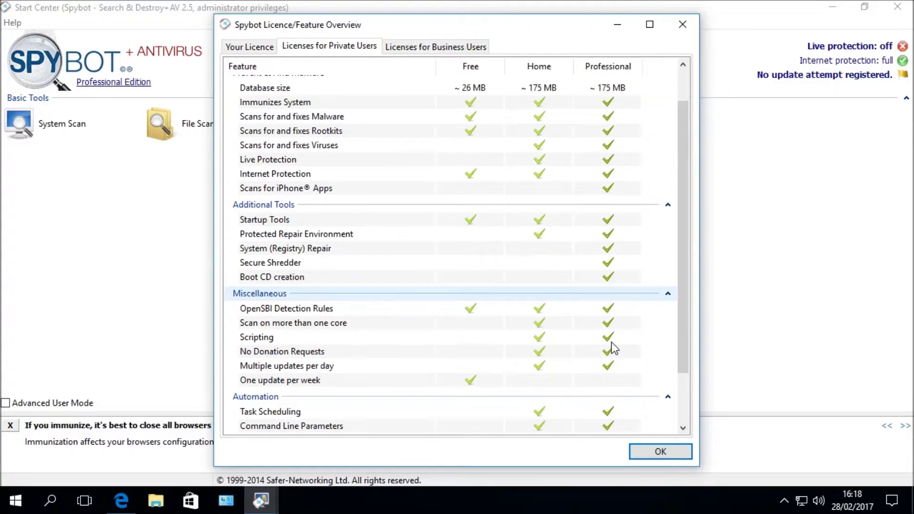
scroll(611, 347, up, 3)
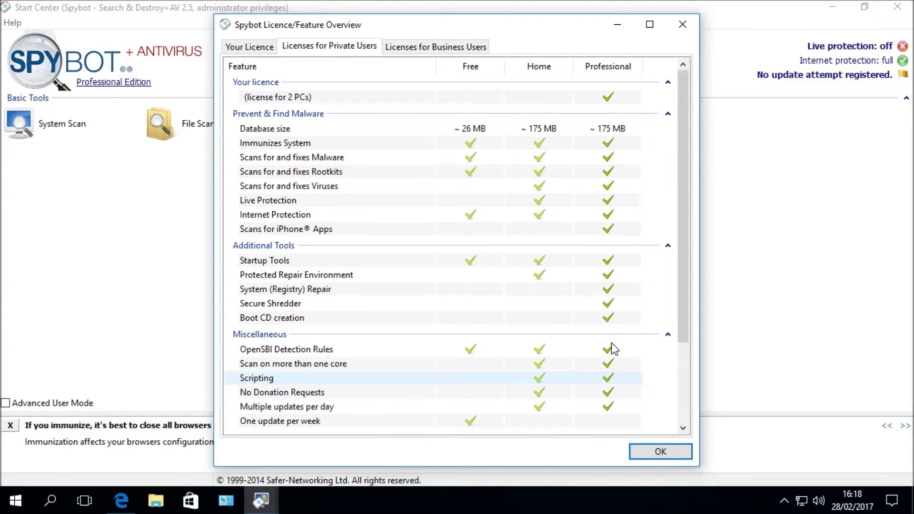
click(252, 44)
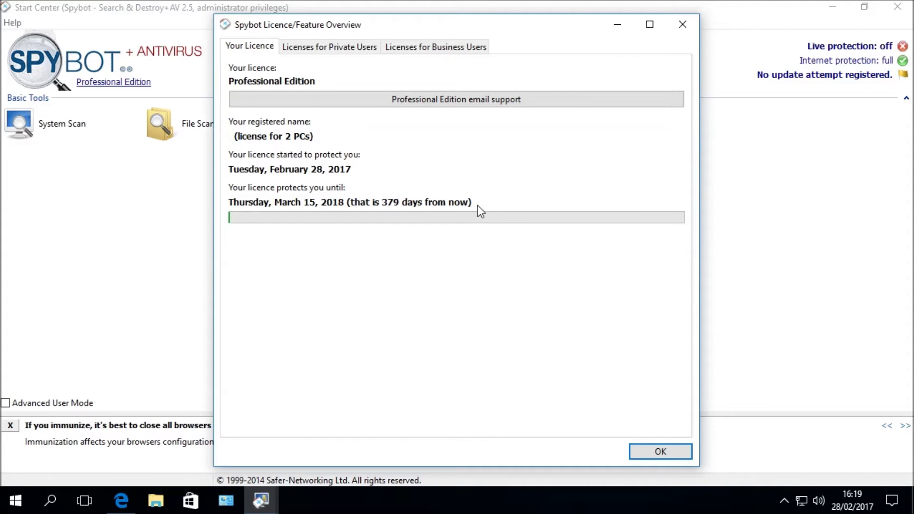
click(644, 449)
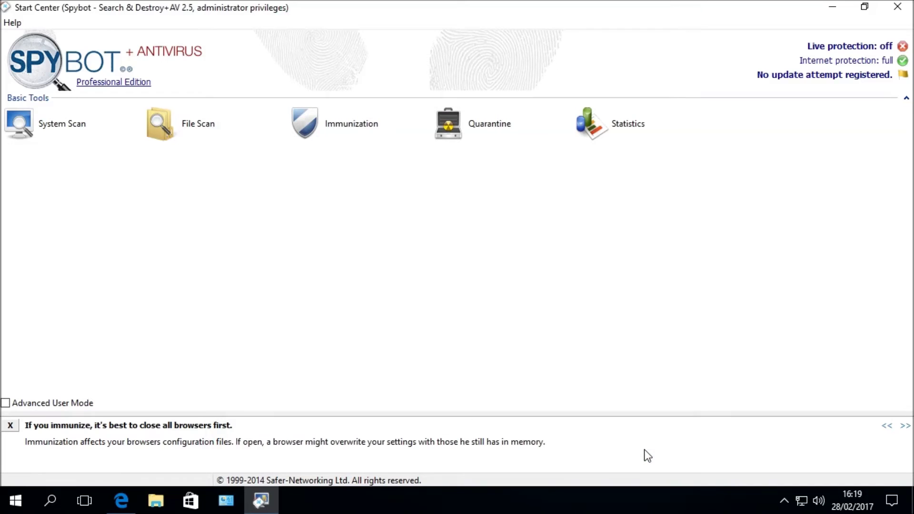